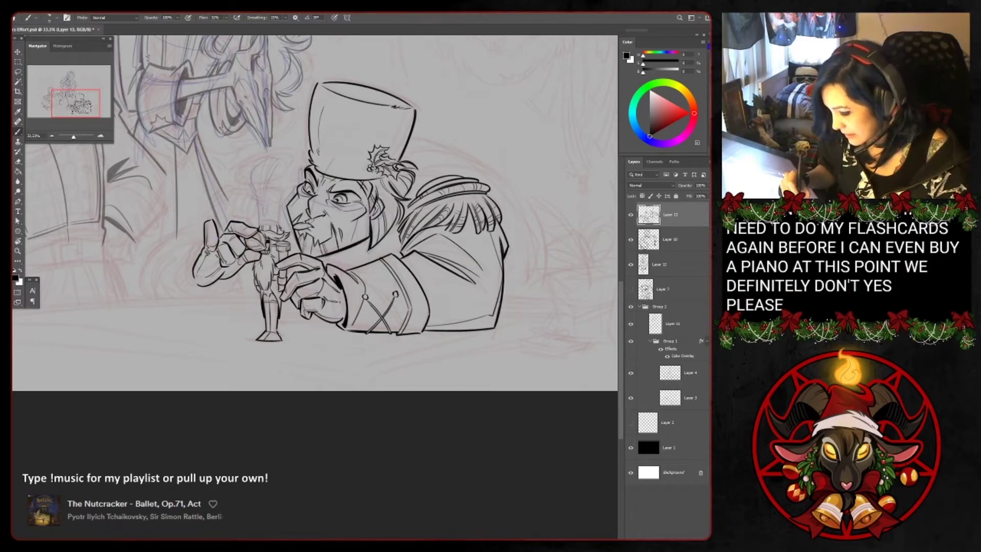
# - Touch up the ink lines on the old man and nutcracker figure, alternating Brush and Eraser
pyautogui.moveTo(324, 221); pyautogui.dragTo(340, 238)
pyautogui.press('e')
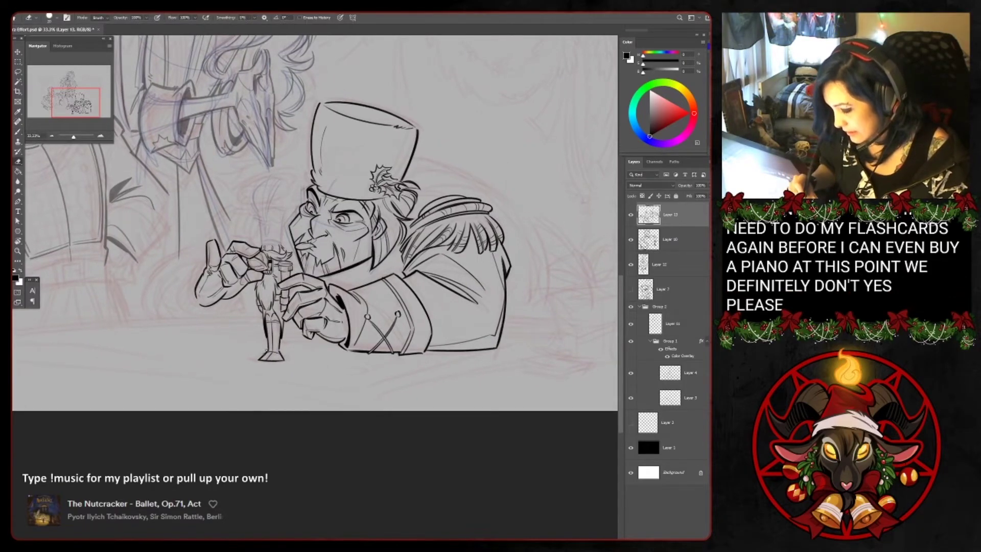
pyautogui.press('b')
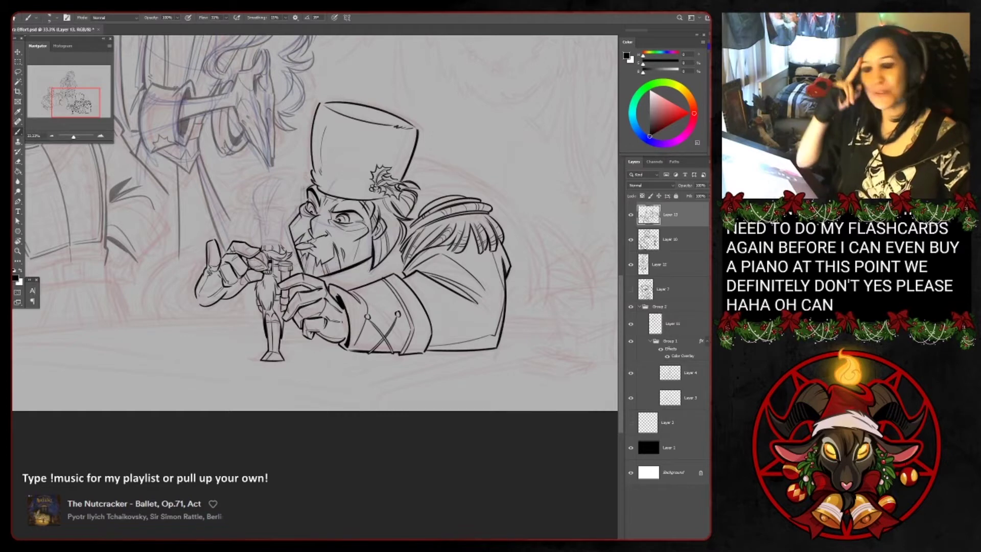
pyautogui.hotkey('ctrl', '+')
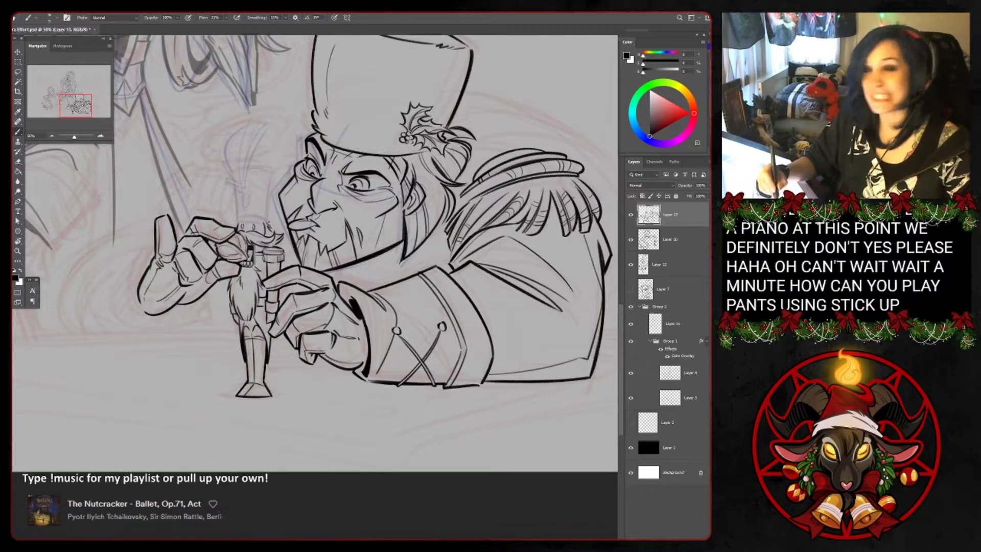
pyautogui.press('e')
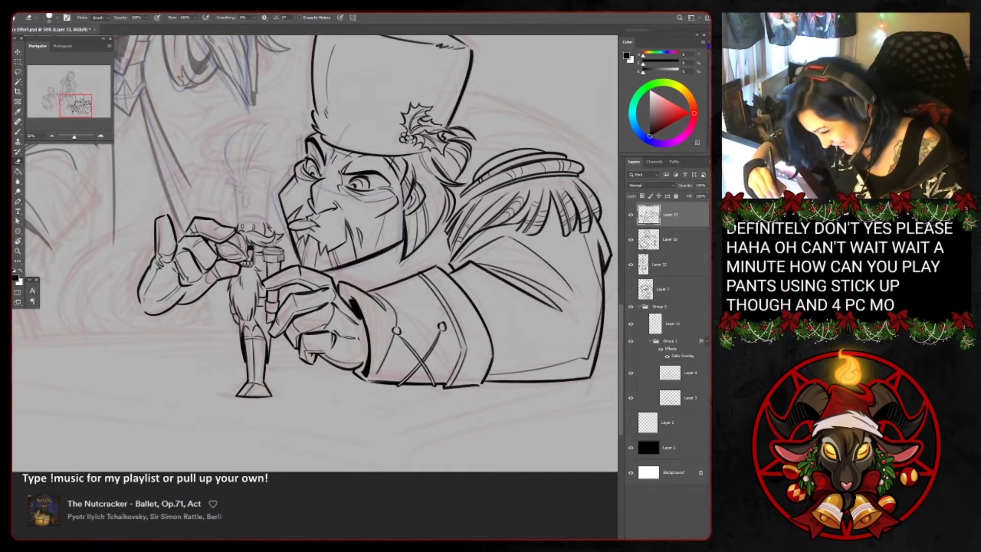
pyautogui.press('b')
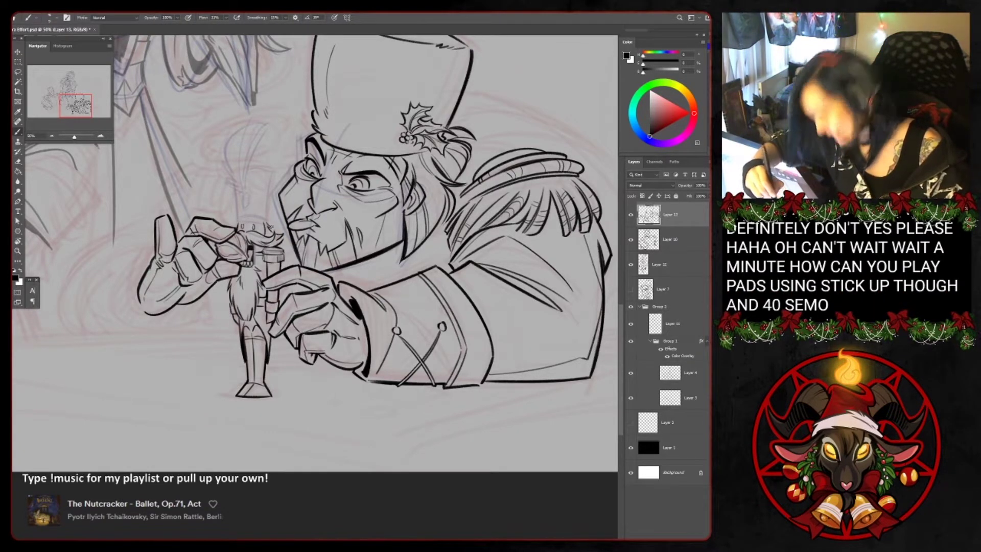
# - Ink on a tilted canvas, rotate it back to level, and save the drawing
pyautogui.press('r')
pyautogui.moveTo(356, 197); pyautogui.dragTo(356, 167)
pyautogui.press('b')
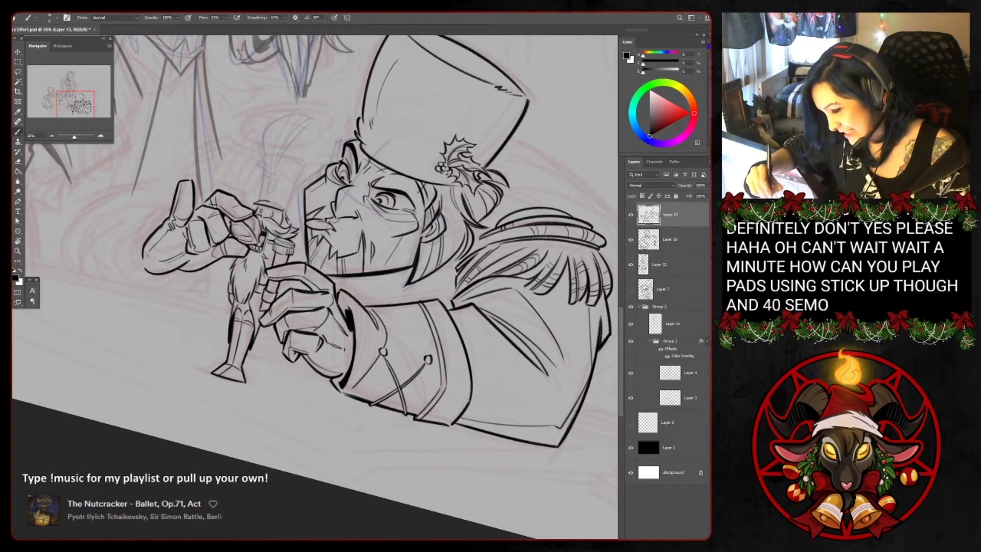
pyautogui.press('r')
pyautogui.moveTo(276, 206); pyautogui.dragTo(230, 186)
pyautogui.moveTo(313, 148); pyautogui.dragTo(314, 137)
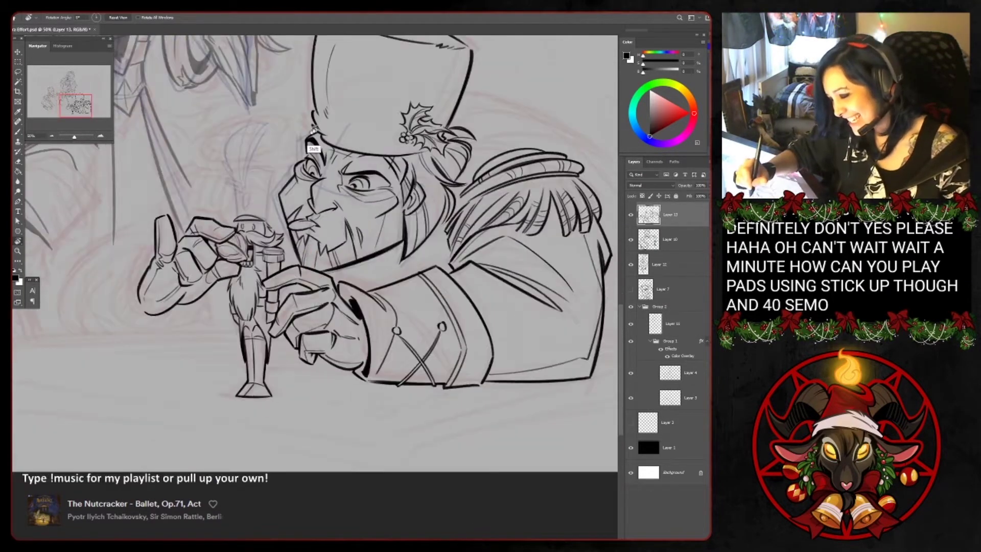
pyautogui.press('b')
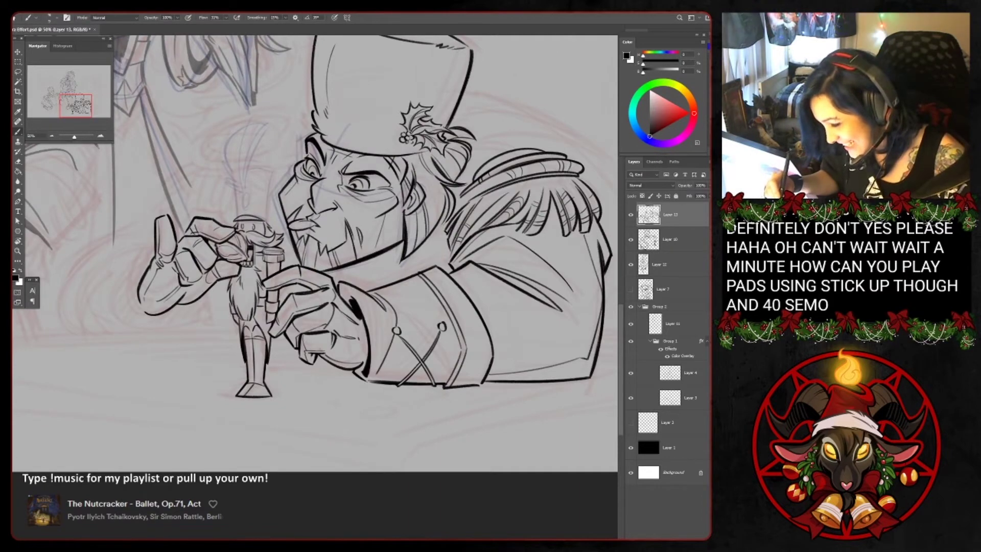
pyautogui.hotkey('ctrl', 's')
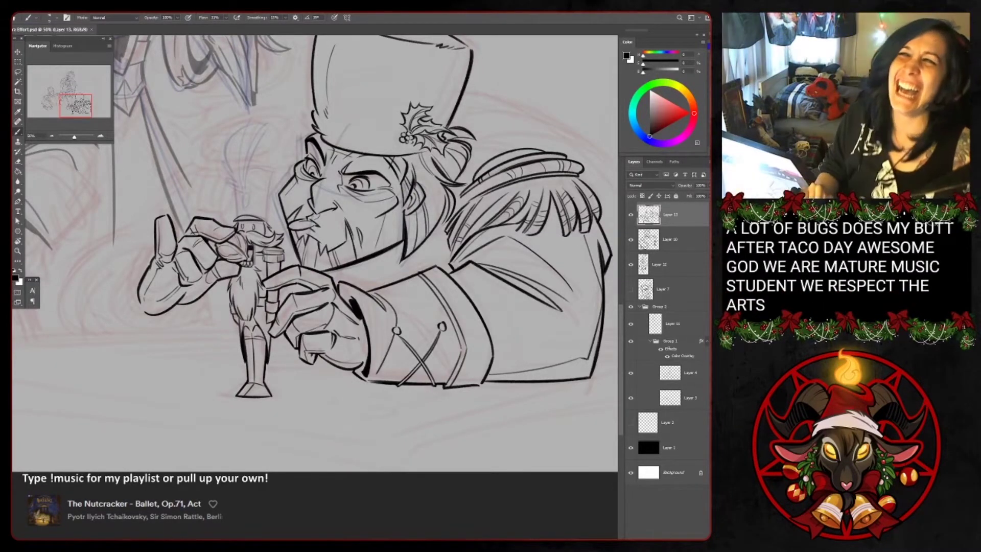
# - Move the old man's raised hand up and to the left
pyautogui.hotkey('ctrl', '-')
pyautogui.hotkey('ctrl', 't')
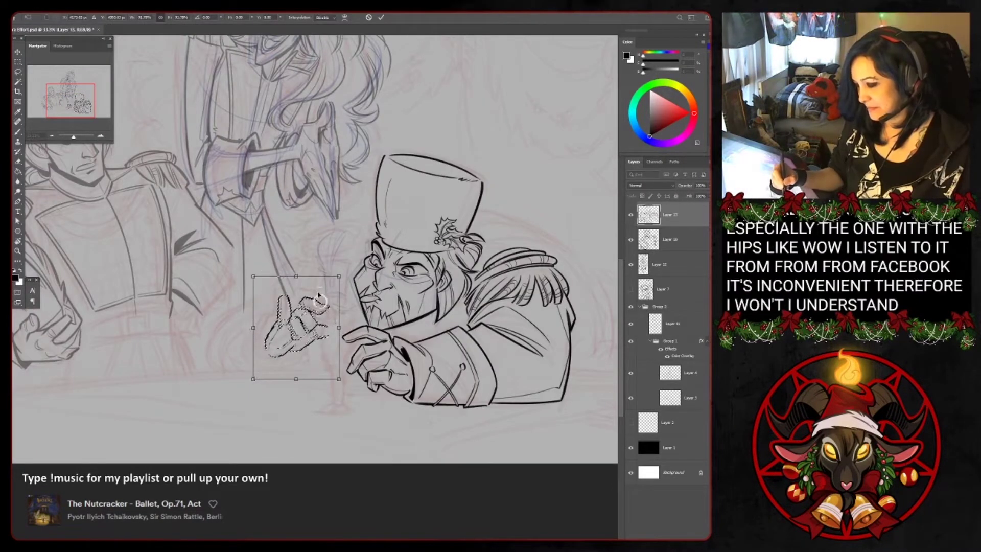
pyautogui.moveTo(322, 285); pyautogui.dragTo(319, 278)
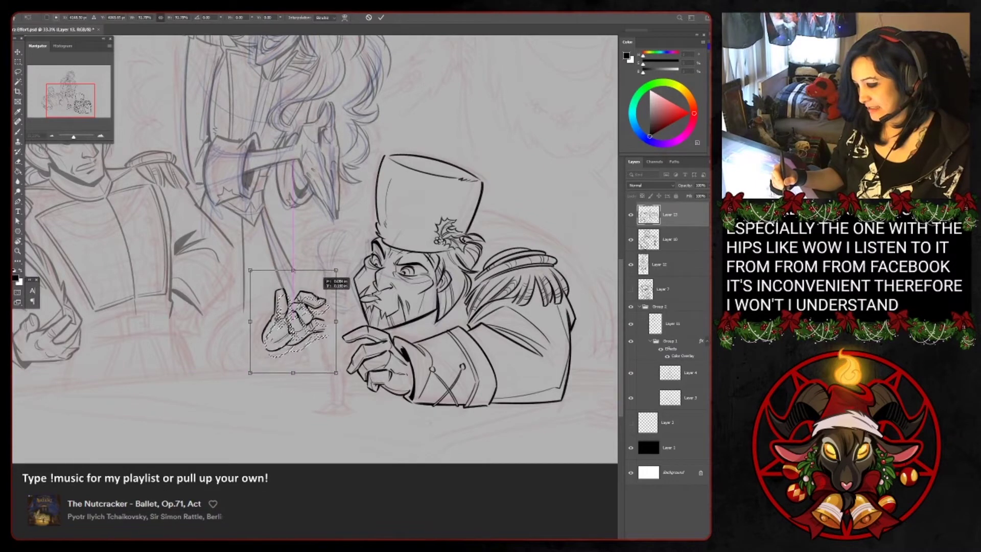
pyautogui.press('Return')
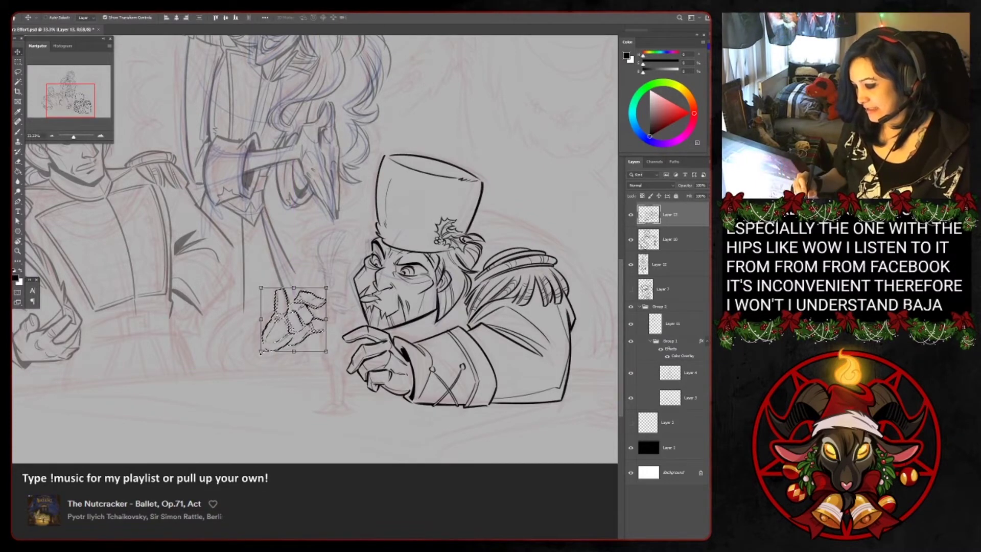
# - Scale the hand to about 95% and tilt it about 5 degrees
pyautogui.hotkey('ctrl', 't')
pyautogui.moveTo(268, 352); pyautogui.dragTo(260, 355)
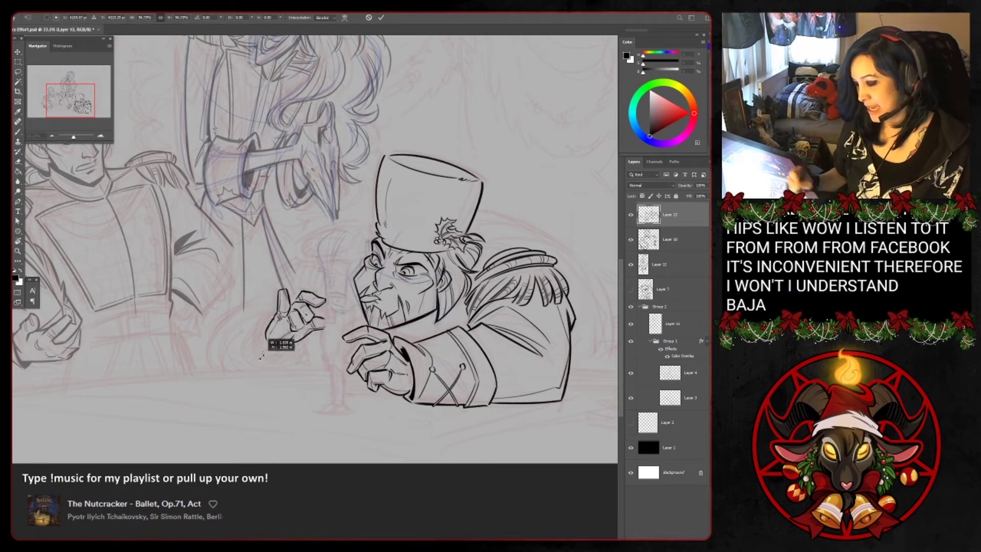
pyautogui.moveTo(261, 355); pyautogui.dragTo(265, 350)
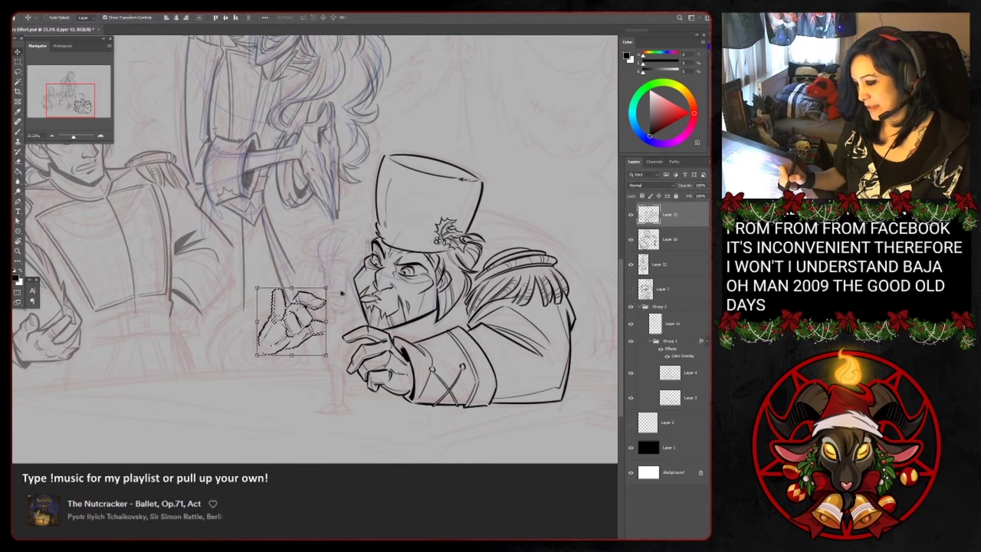
pyautogui.moveTo(333, 279); pyautogui.dragTo(345, 263)
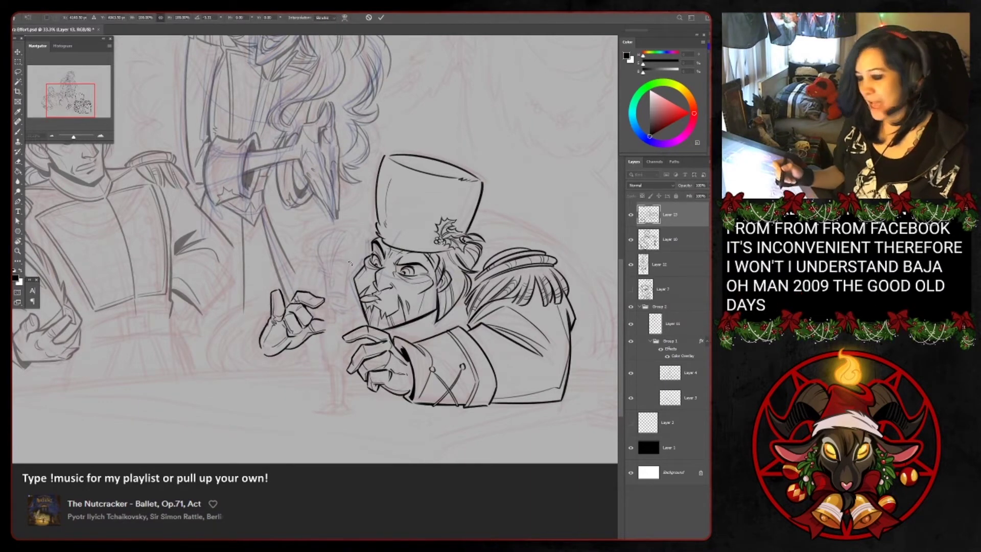
pyautogui.press('Return')
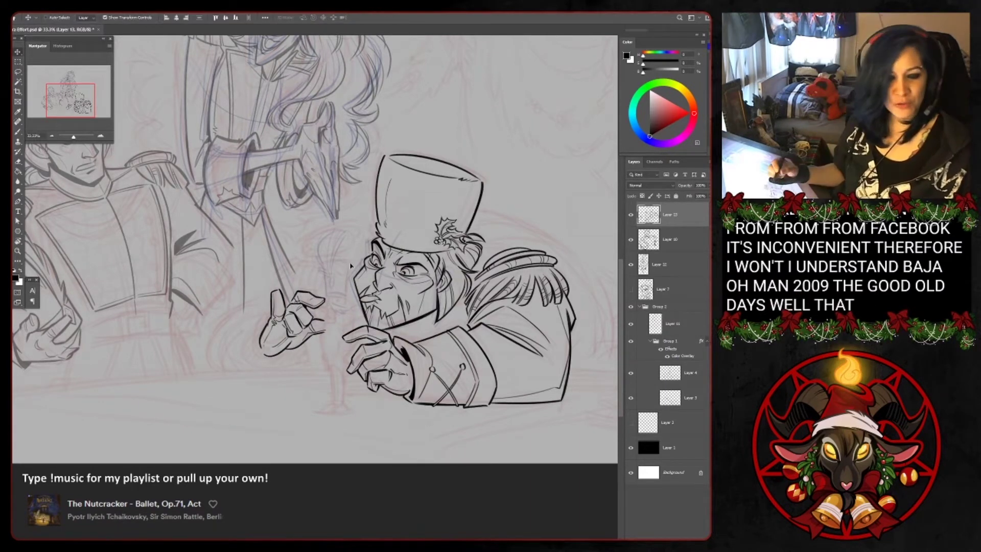
# - Return to the Brush and pan the view toward the old man
pyautogui.press('m')
pyautogui.press('b')
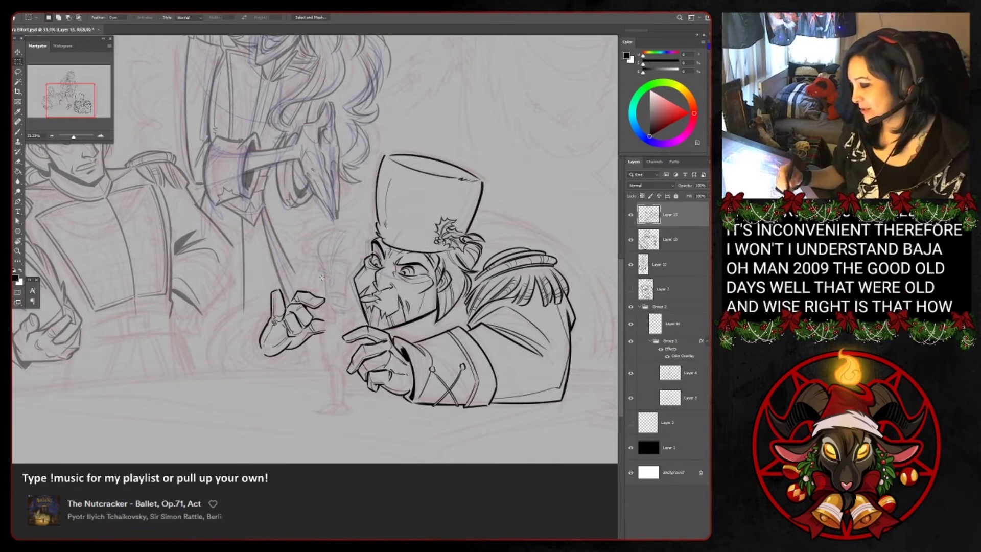
pyautogui.moveTo(331, 318); pyautogui.dragTo(293, 233)
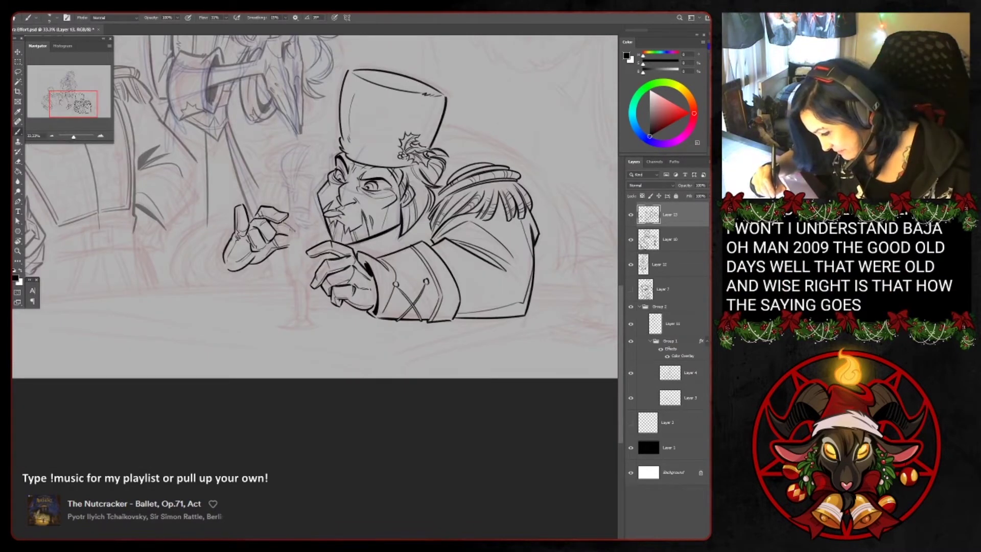
# - Save the drawing and tilt the canvas for inking the figure
pyautogui.hotkey('ctrl', 's')
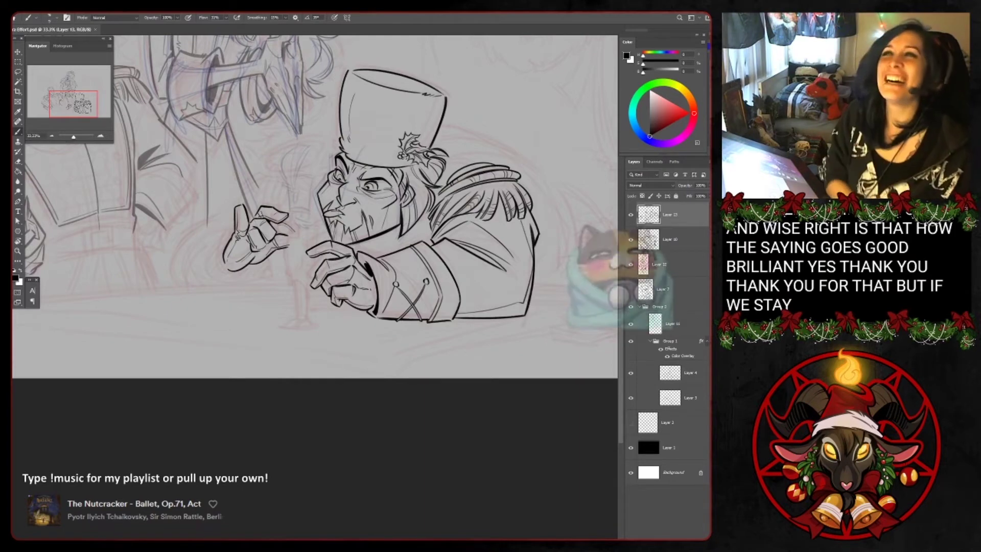
pyautogui.moveTo(357, 205); pyautogui.dragTo(306, 265)
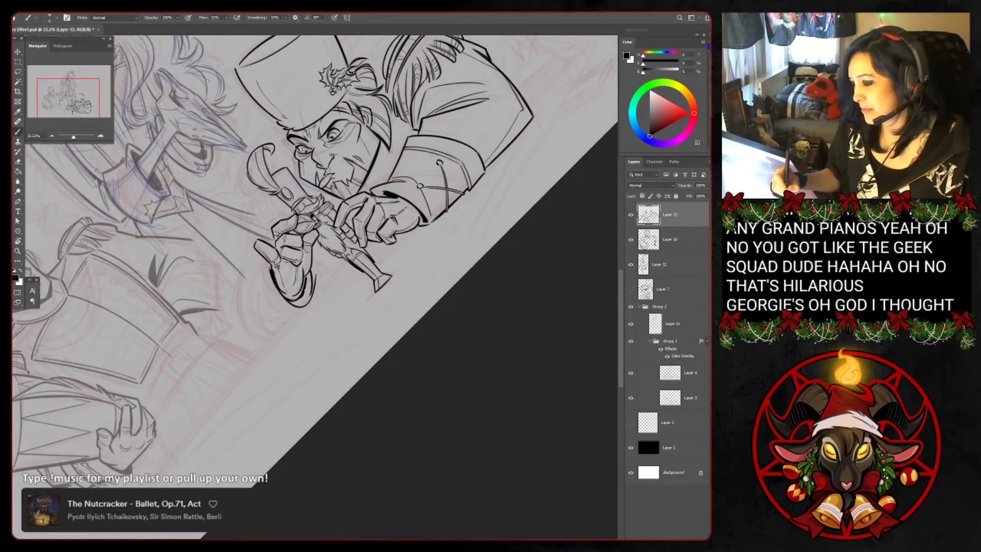
pyautogui.moveTo(309, 267)
pyautogui.mouseDown()
pyautogui.moveTo(378, 196)
pyautogui.moveTo(388, 205)
pyautogui.mouseUp()
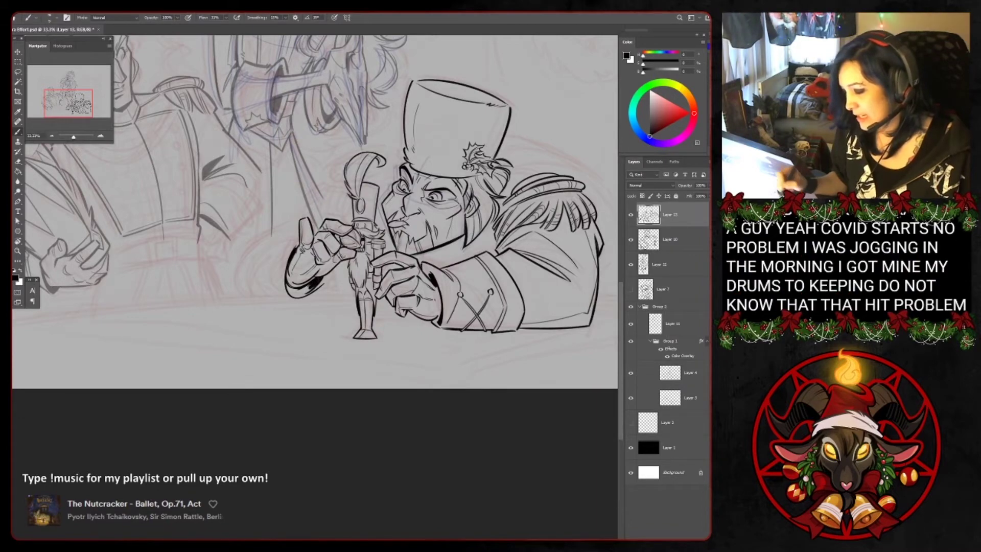
# - Zoom in on the figure and rotate the view to -45 degrees for inking
pyautogui.hotkey('ctrl', '+')
pyautogui.press('r')
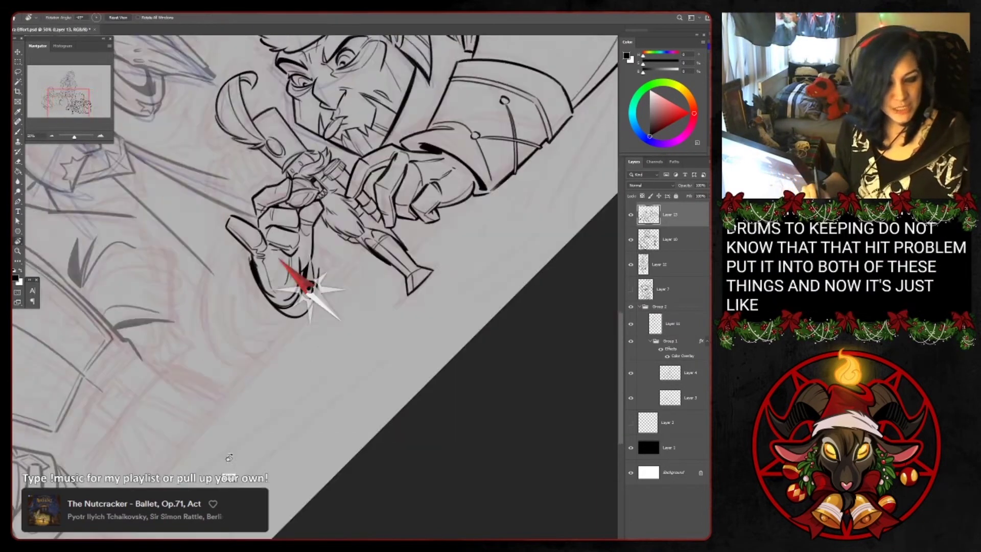
pyautogui.moveTo(202, 333); pyautogui.dragTo(228, 456)
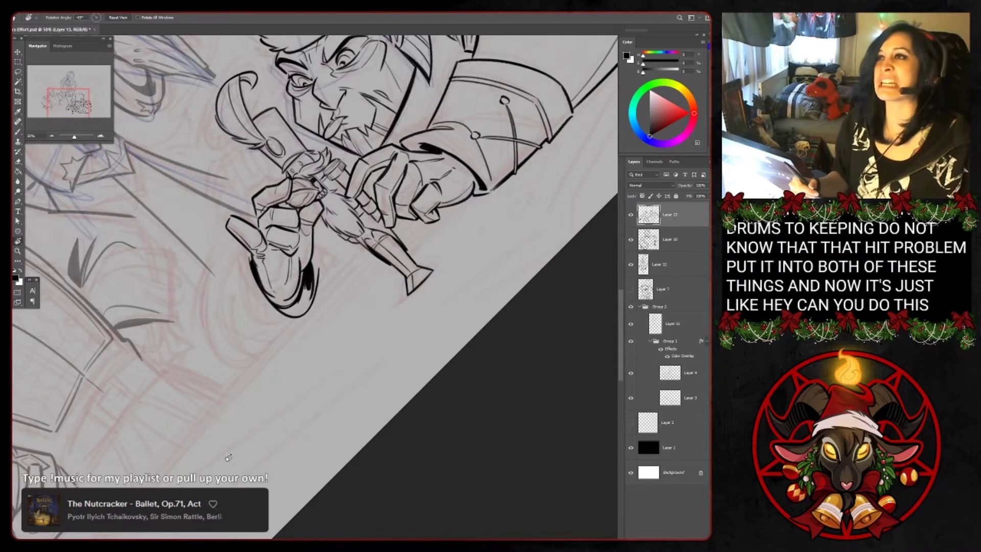
pyautogui.moveTo(294, 405); pyautogui.dragTo(310, 302)
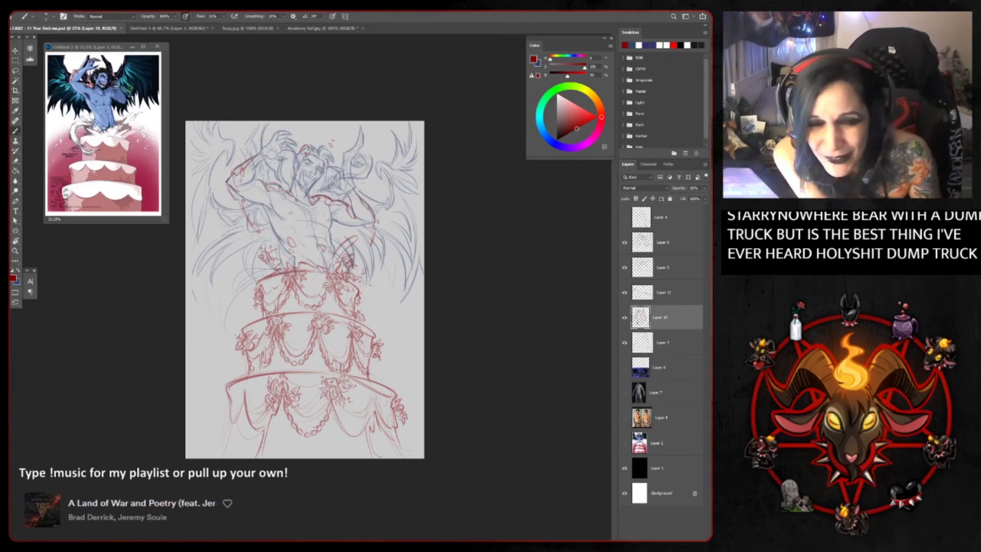
# - Zoom in on the cake sketch and select the Rectangular Marquee tool
pyautogui.press('m')
pyautogui.hotkey('ctrl', '+')
pyautogui.hotkey('ctrl', '+')
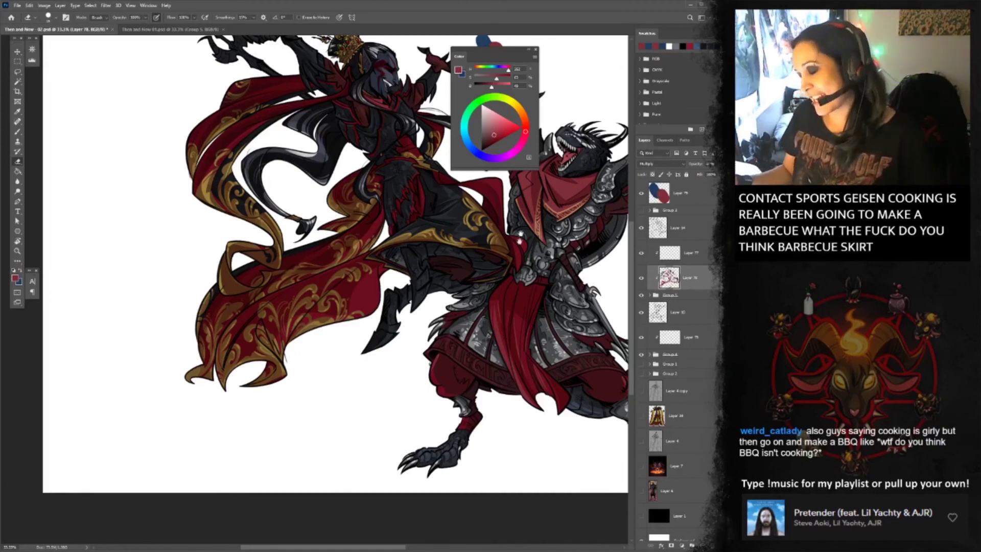
# - Rotate the dragon painting view, reset it upright, and close the stream clip browser
pyautogui.scroll(1, 521, 237)
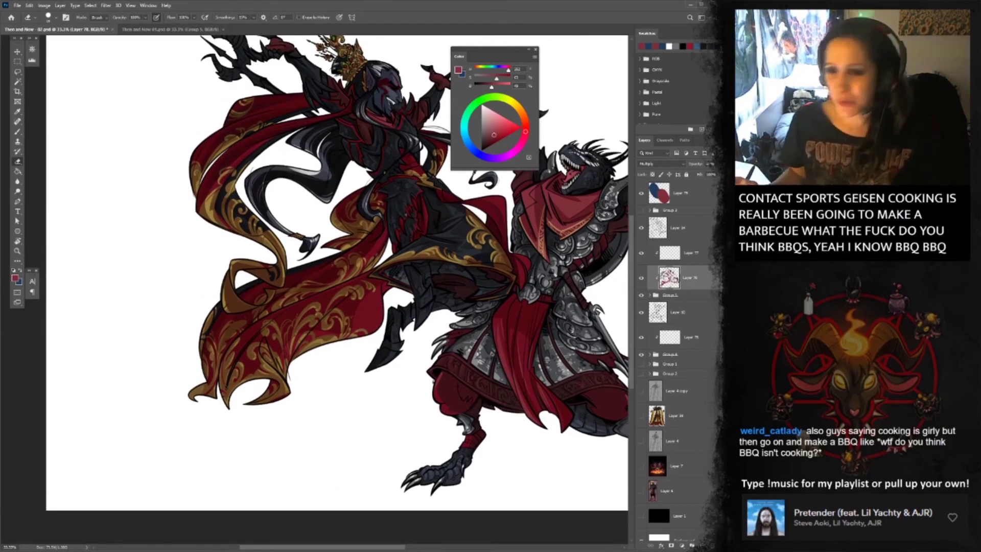
pyautogui.press('r')
pyautogui.moveTo(266, 230); pyautogui.dragTo(316, 214)
pyautogui.press('Escape')
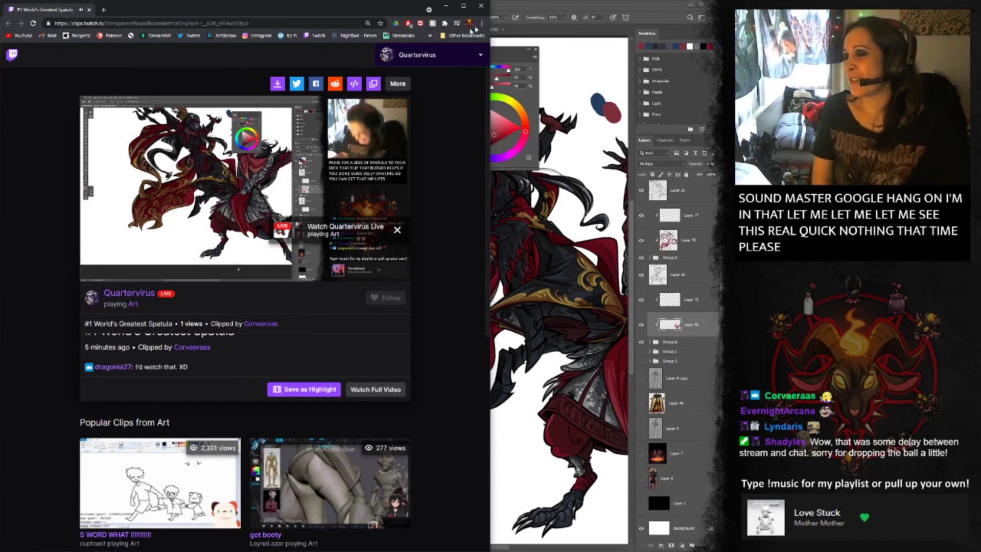
pyautogui.click(481, 6)
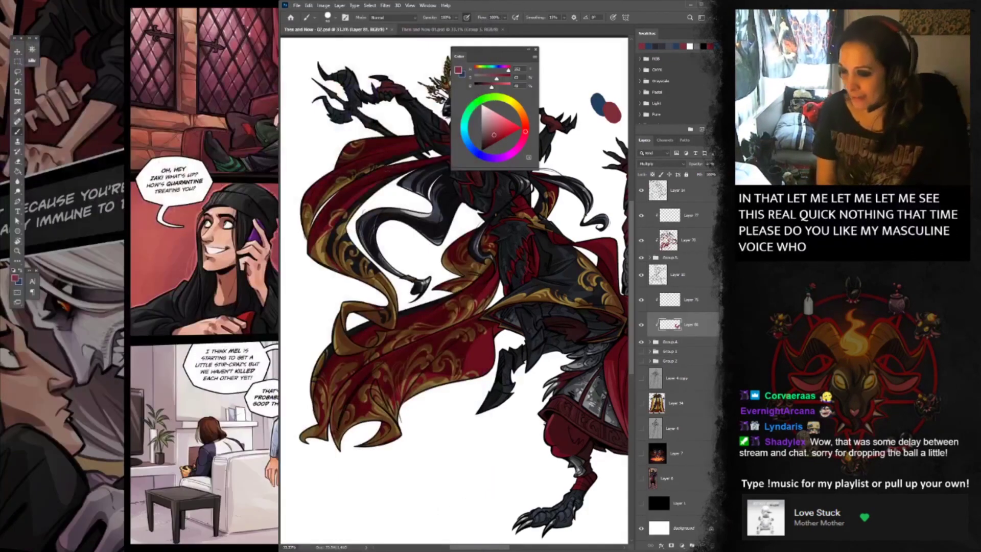